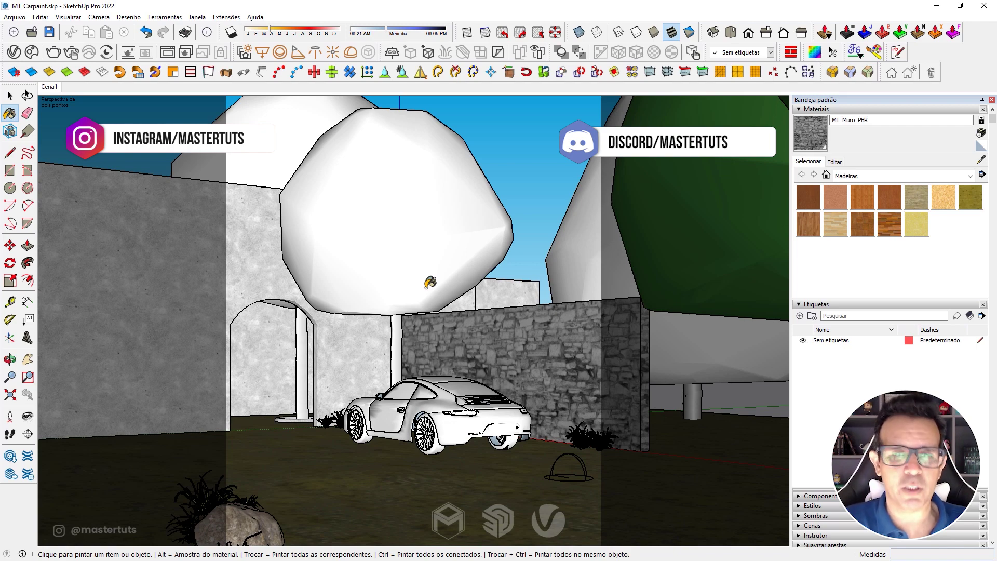
Step: Switch to Select, then orbit and zoom to a close view behind the white car
key(space)
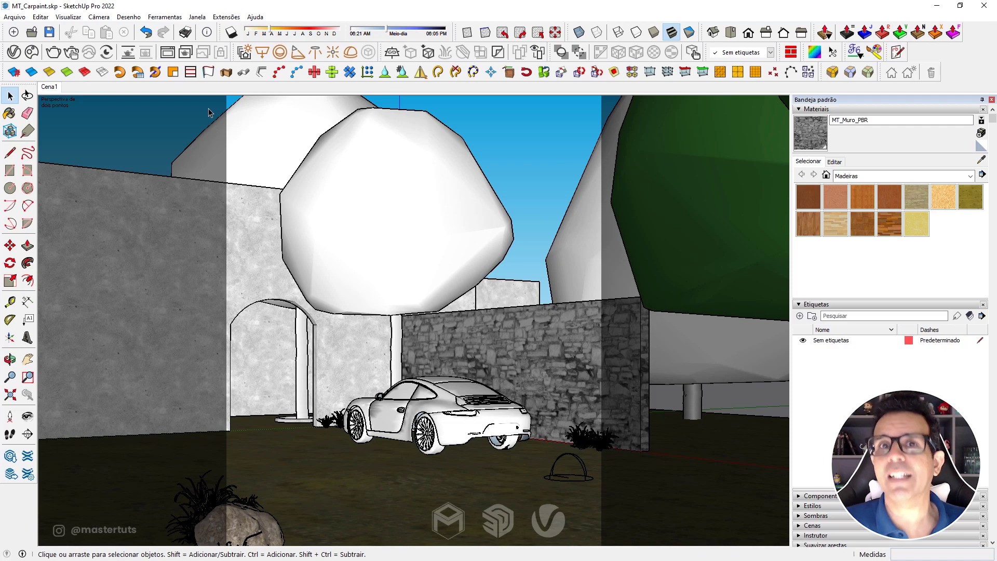
middle_drag(443, 224, 459, 332)
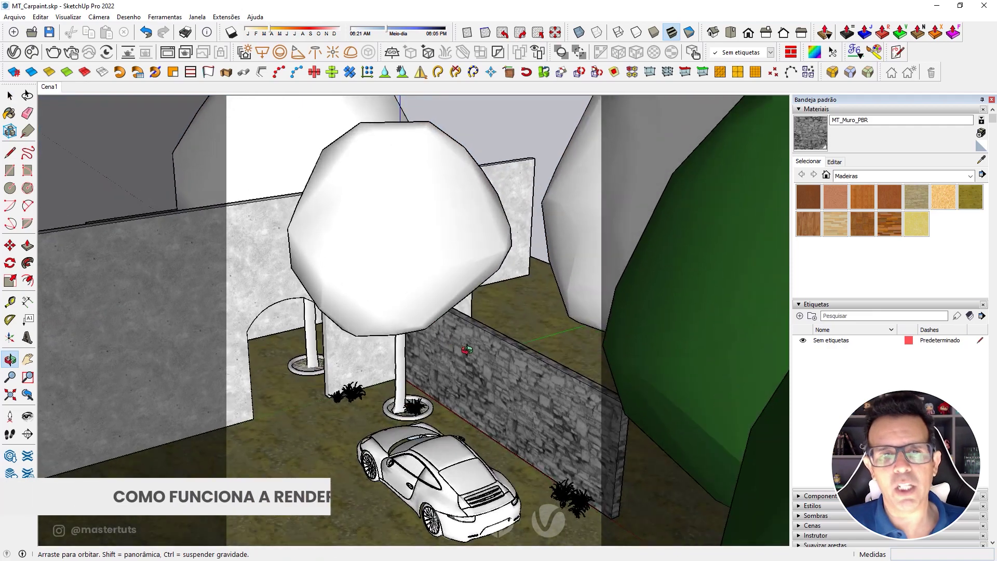
scroll(459, 332, down, 6)
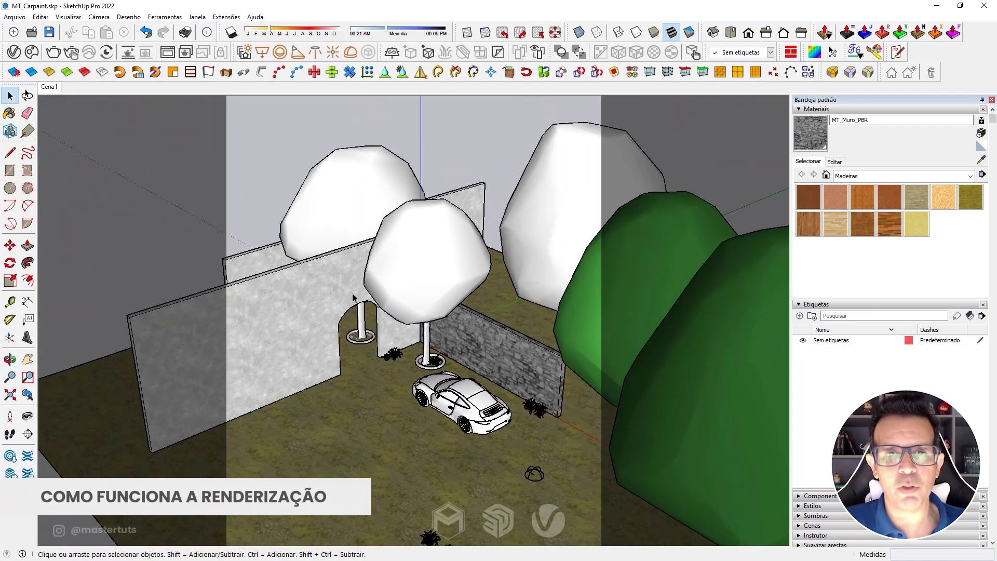
mouse_move(459, 332)
middle_down()
mouse_move(749, 273)
mouse_move(519, 188)
middle_up()
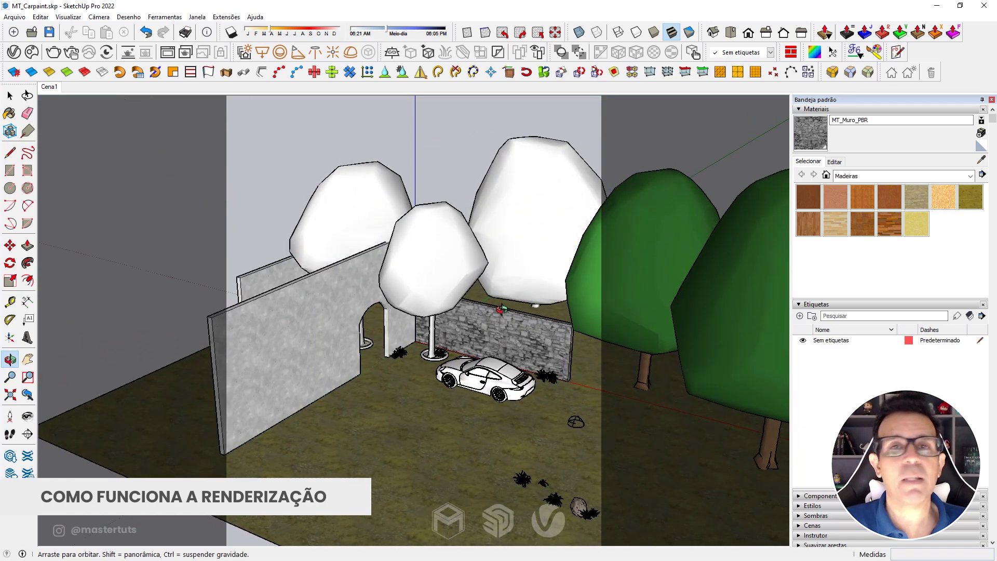
scroll(519, 188, up, 3)
scroll(519, 188, up, 3)
scroll(291, 182, down, 2)
scroll(525, 219, down, 3)
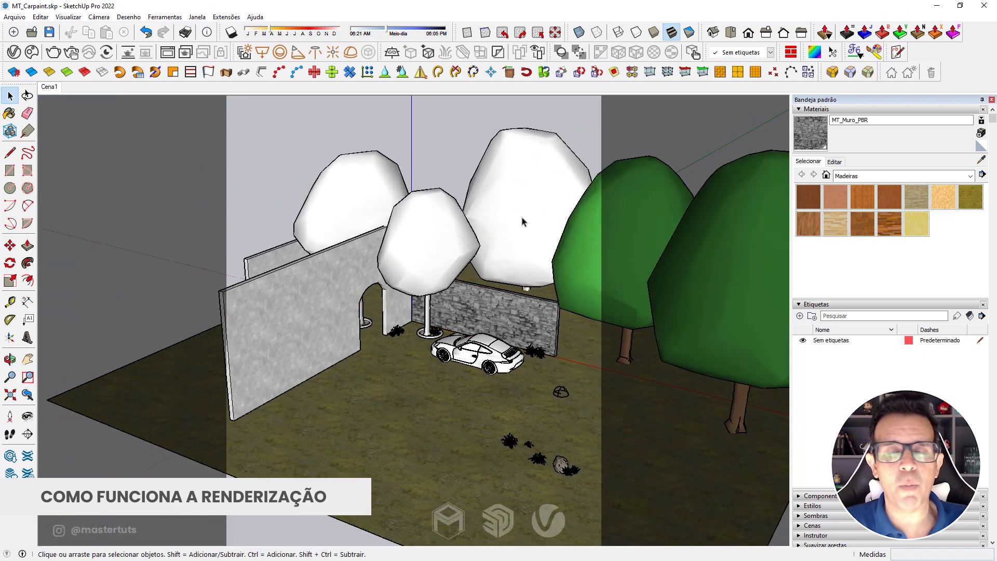
scroll(547, 206, up, 5)
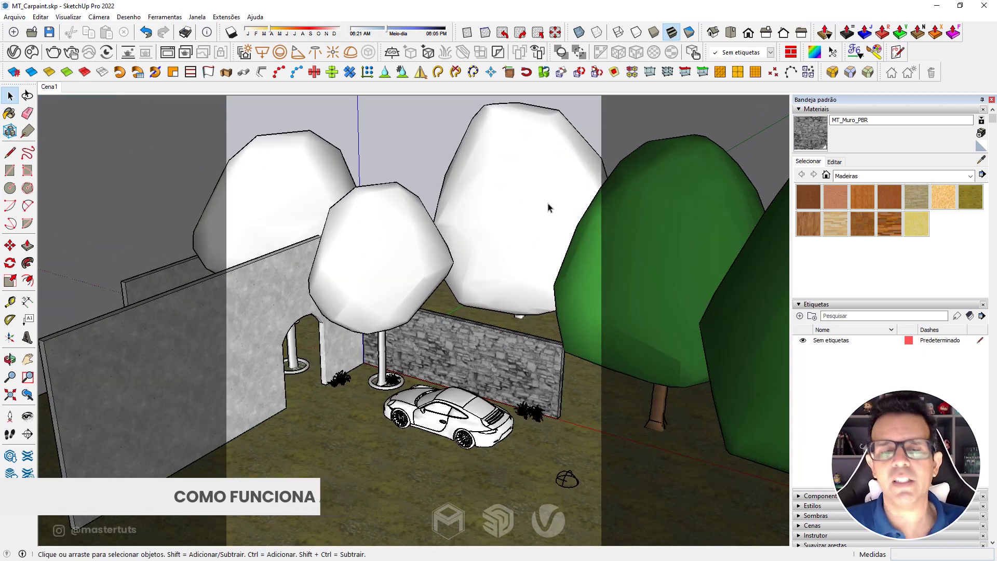
scroll(468, 414, up, 2)
scroll(467, 414, up, 3)
scroll(466, 437, up, 3)
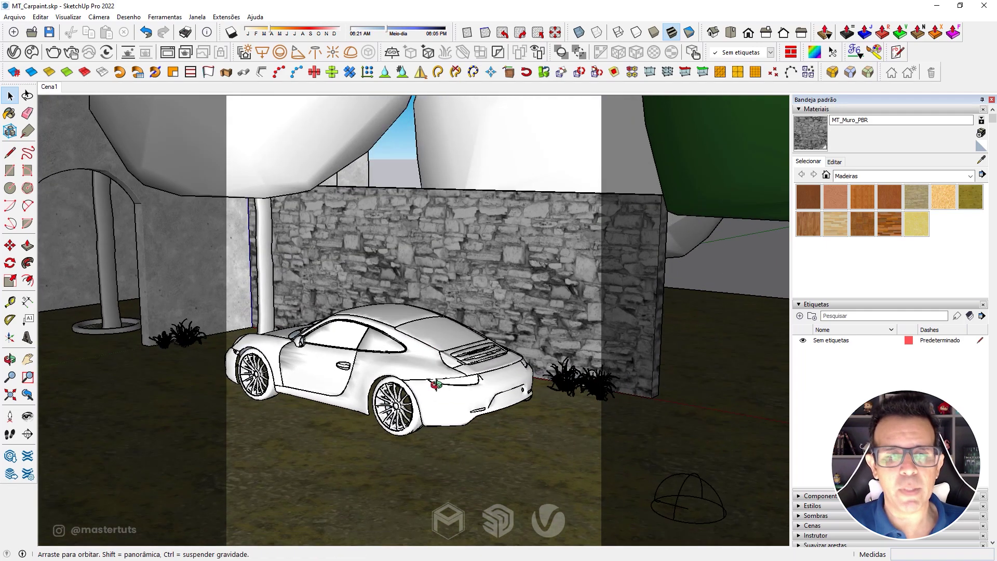
middle_drag(466, 437, 436, 399)
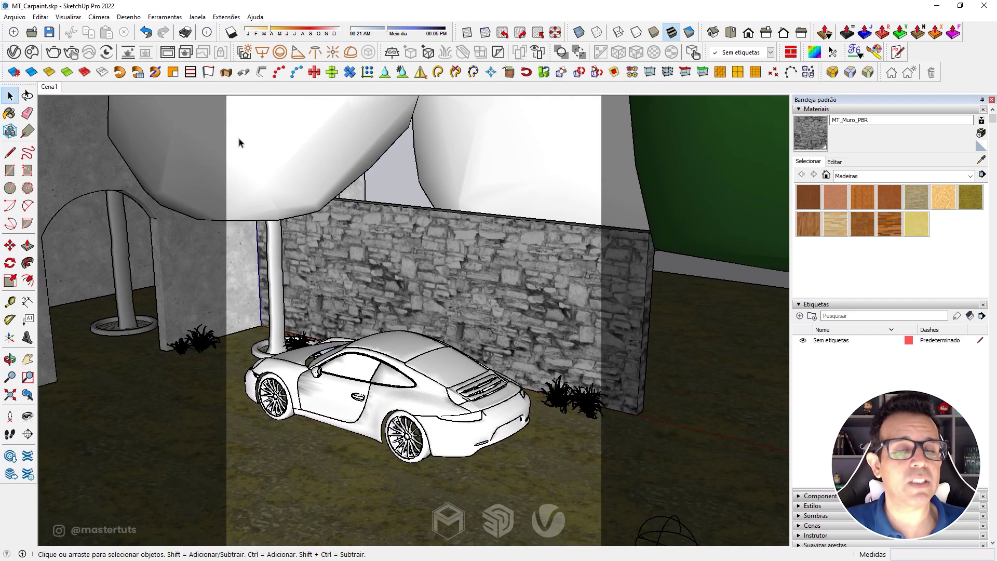
Step: Return the view to the saved Cena1 scene camera
click(51, 86)
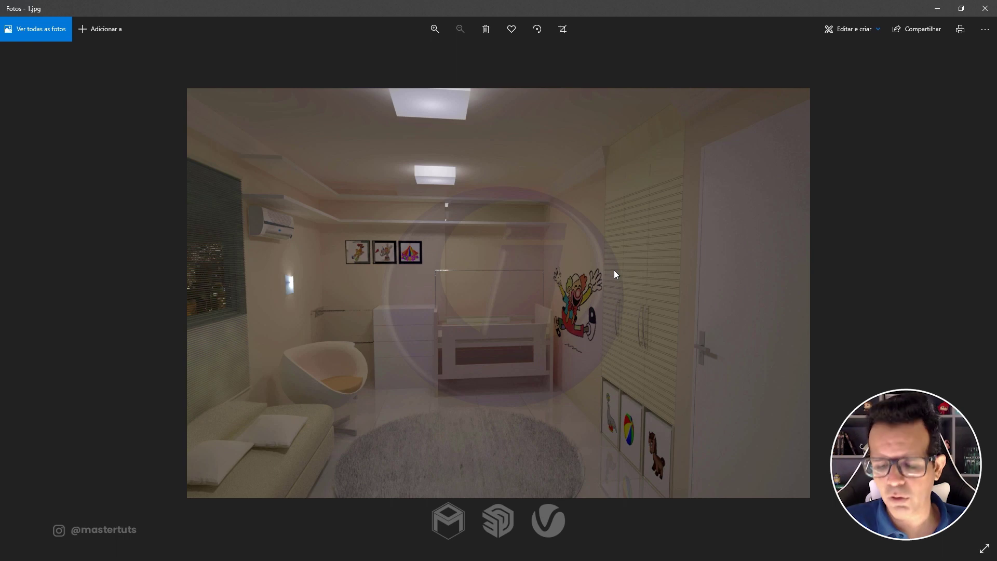
Step: Flip between the bedroom render 2.png and the nursery render 1.jpg in Photos
key(Right)
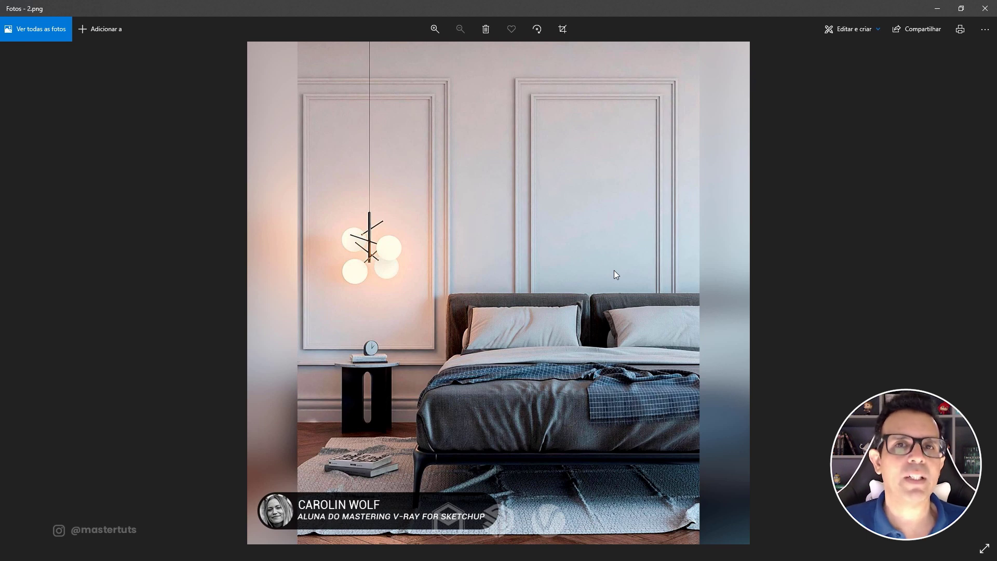
key(Left)
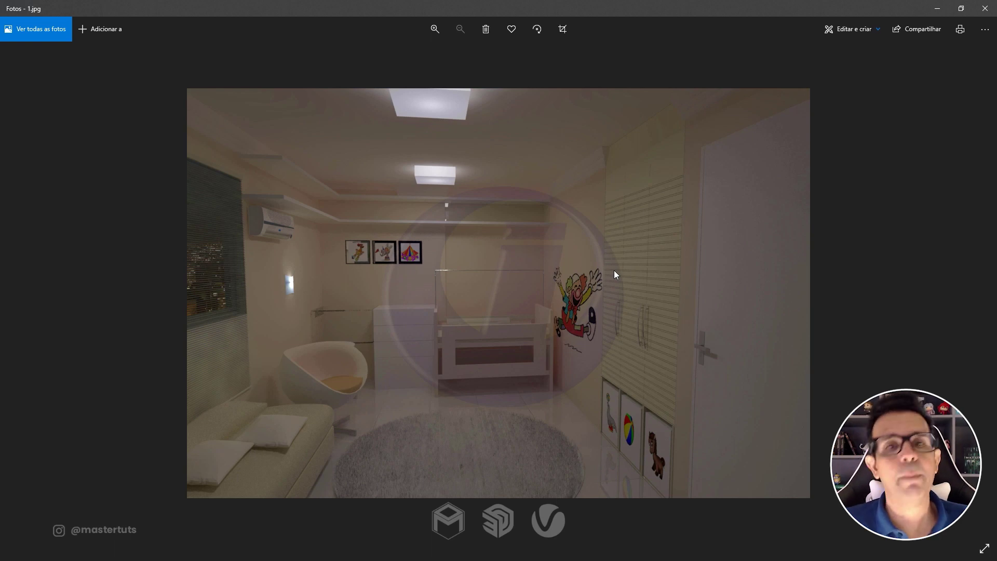
key(Right)
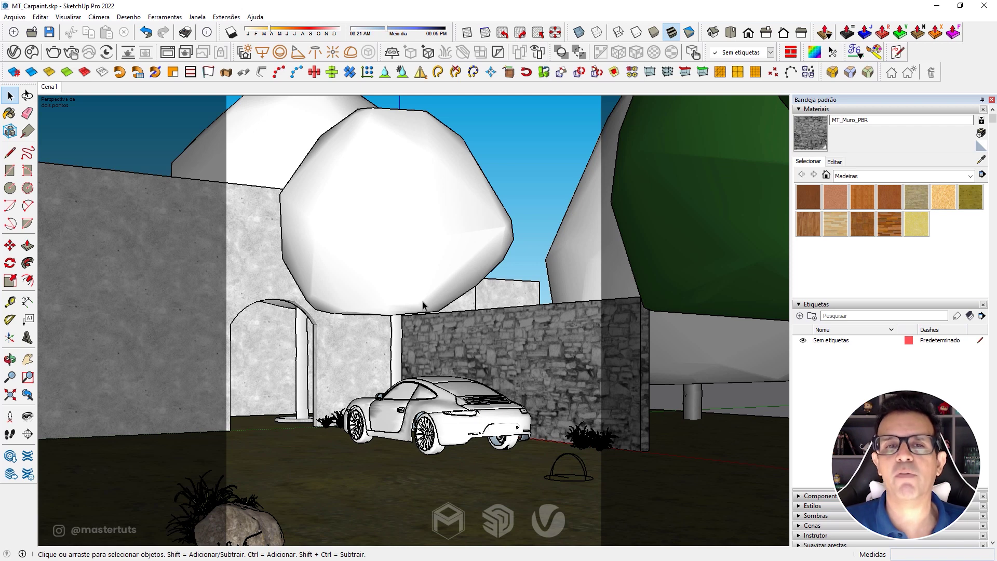
Step: Start an interactive V-Ray render of Cena1 in the Frame Buffer
click(73, 54)
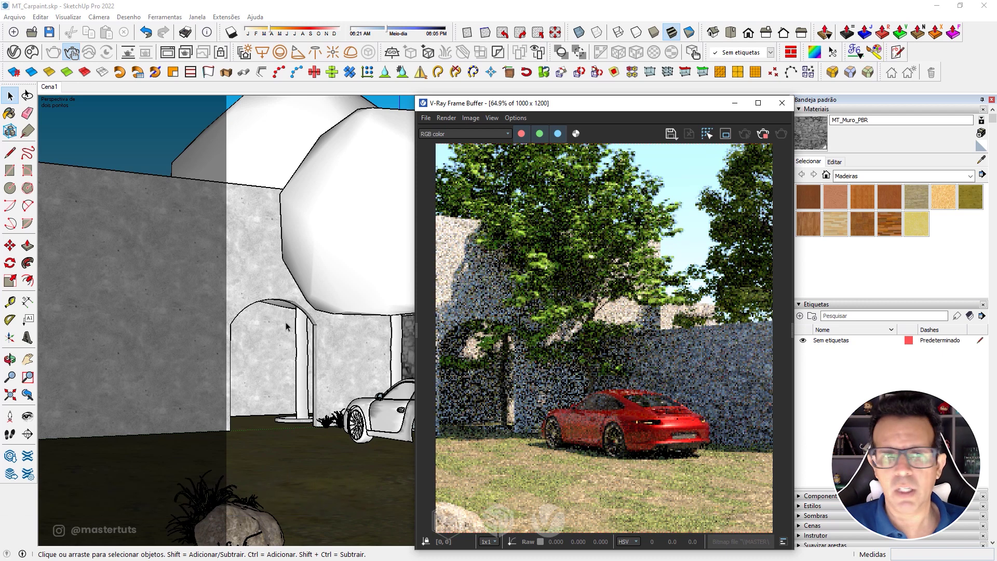
Step: Select the white tree canopy in the viewport while the render keeps refining
click(353, 261)
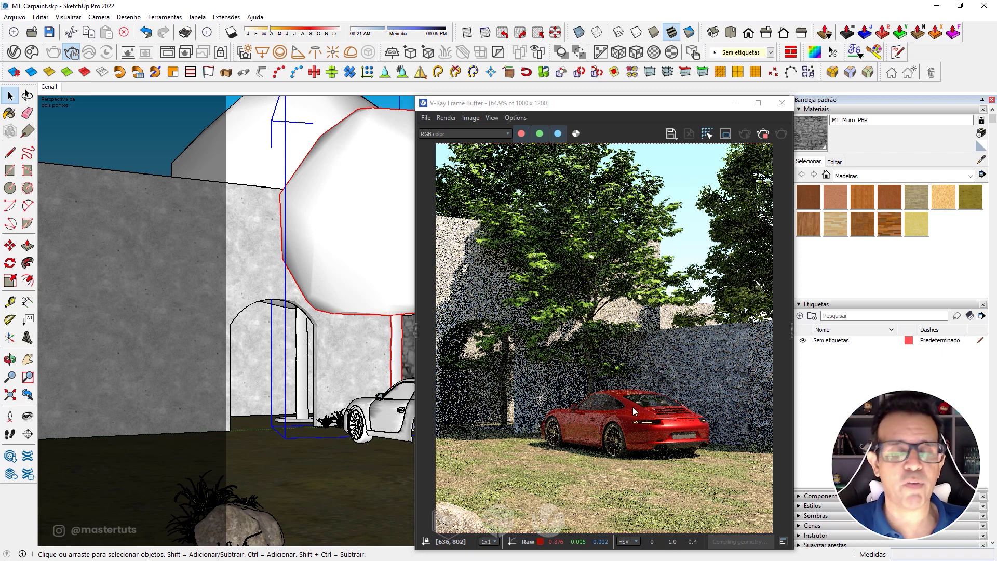
Step: Lock the V-Ray camera, move in close on the car and wall, and close the Frame Buffer
click(221, 53)
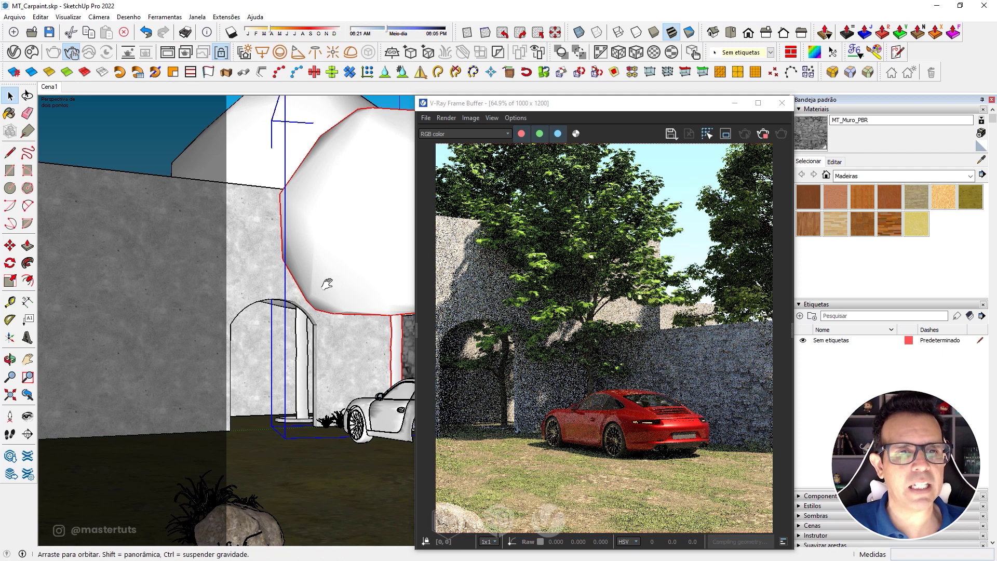
mouse_move(330, 282)
shift+middle_down()
mouse_move(255, 277)
mouse_move(327, 386)
mouse_move(240, 311)
shift+middle_up()
scroll(358, 330, up, 2)
scroll(353, 337, up, 3)
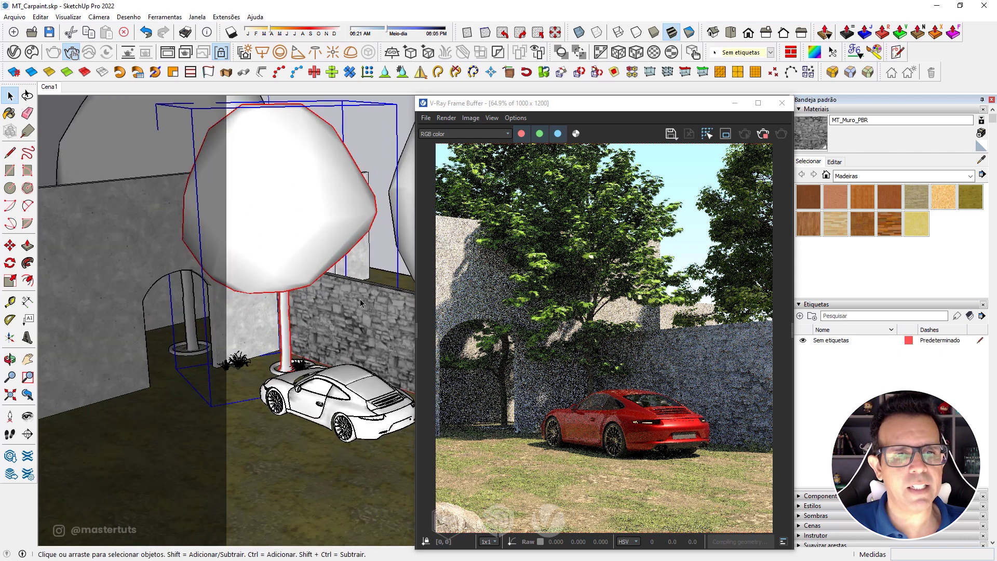
scroll(343, 355, up, 3)
scroll(316, 314, down, 2)
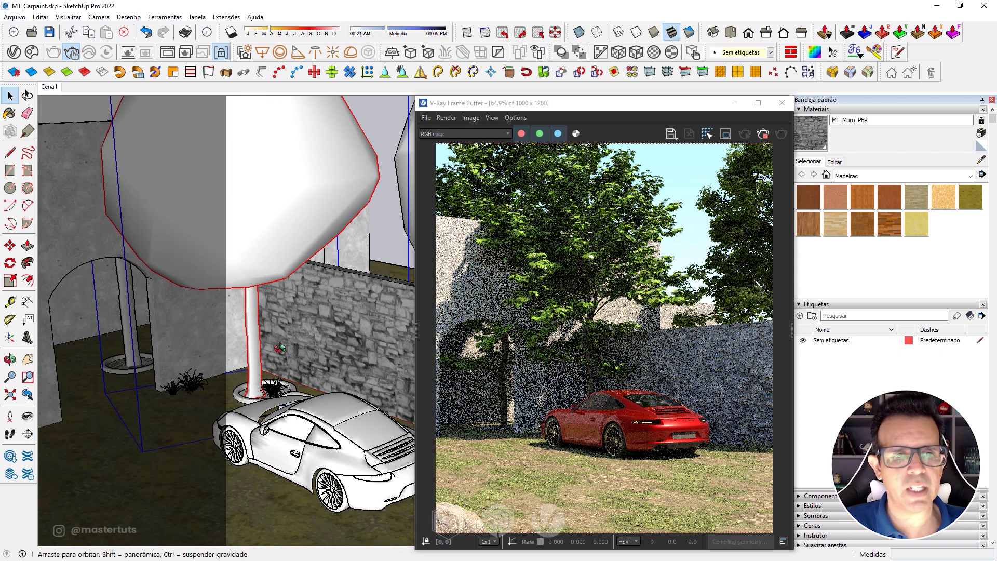
middle_drag(335, 424, 280, 387)
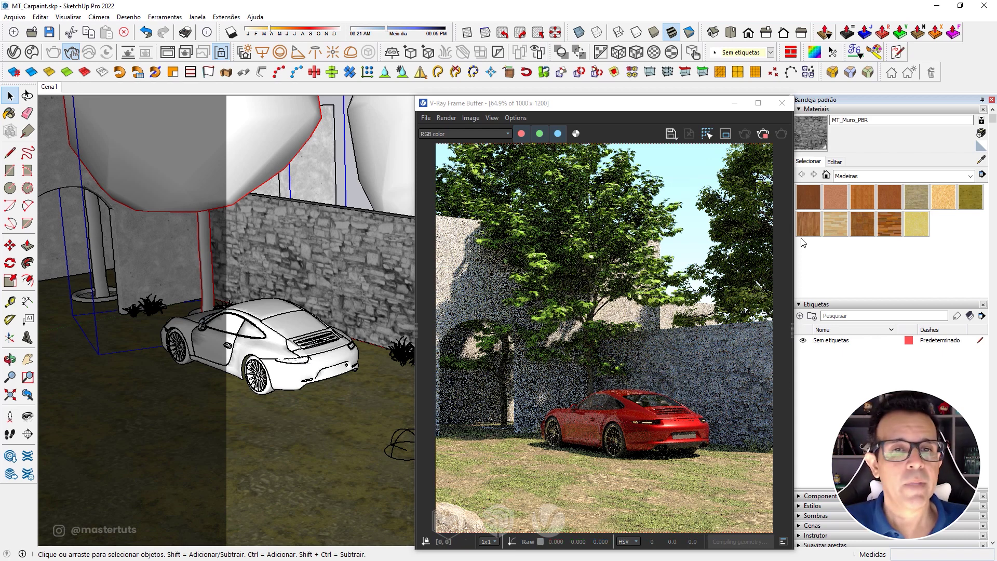
click(734, 103)
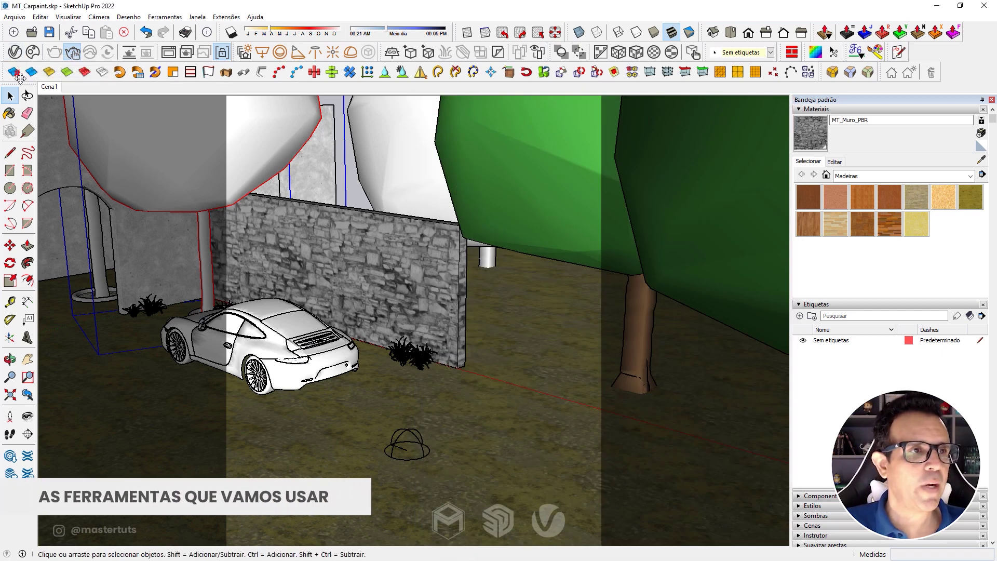
Step: Float the main V-Ray, Lights, Objects and Utilities toolbars over the viewport, stacked together
mouse_move(121, 52)
mouse_down()
mouse_move(136, 178)
mouse_move(180, 151)
mouse_up()
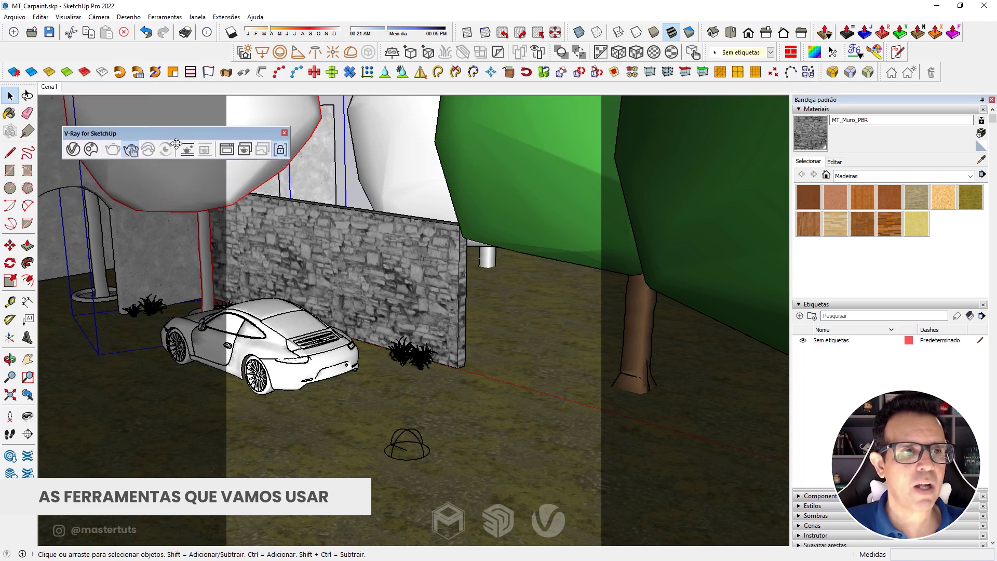
drag(232, 47, 98, 188)
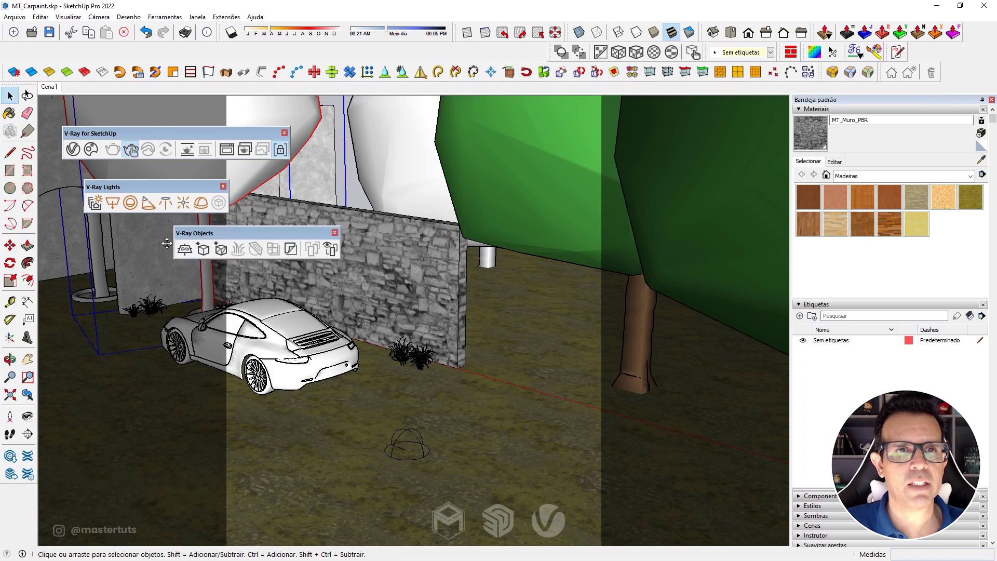
drag(386, 153, 135, 228)
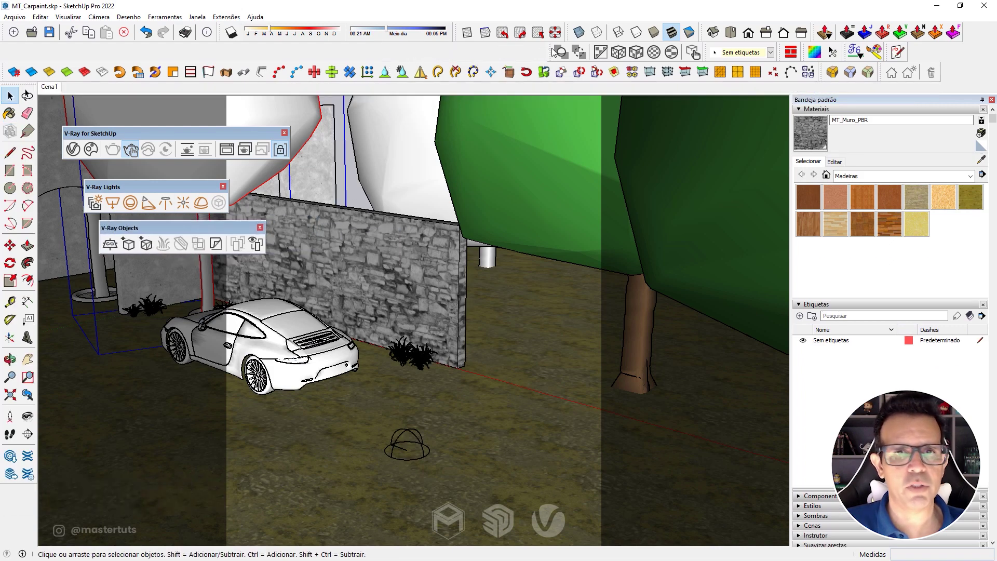
drag(554, 52, 410, 167)
drag(371, 239, 124, 266)
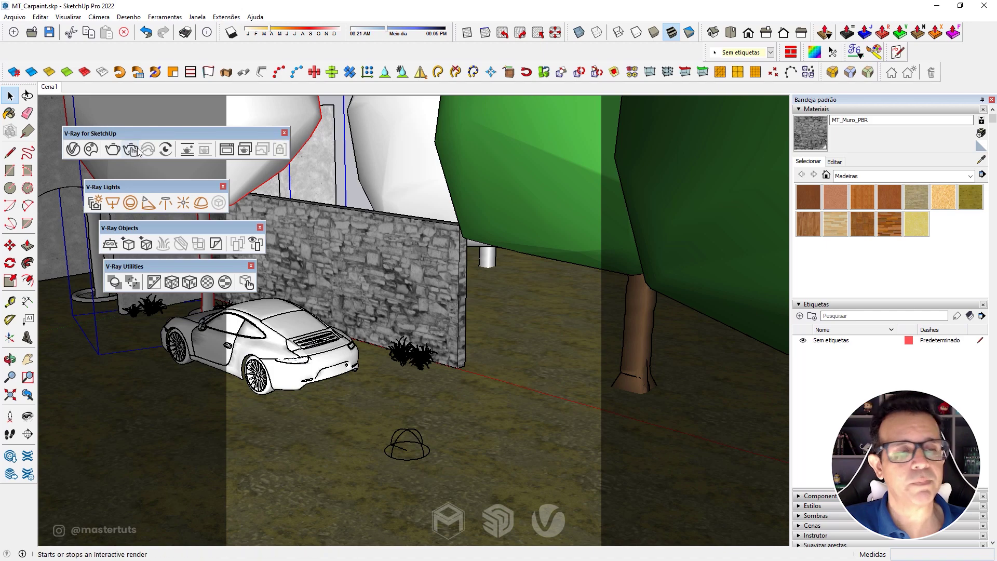
Step: Open the V-Ray Asset Editor, browse its materials, then list the Dome Light and SunLight
click(73, 152)
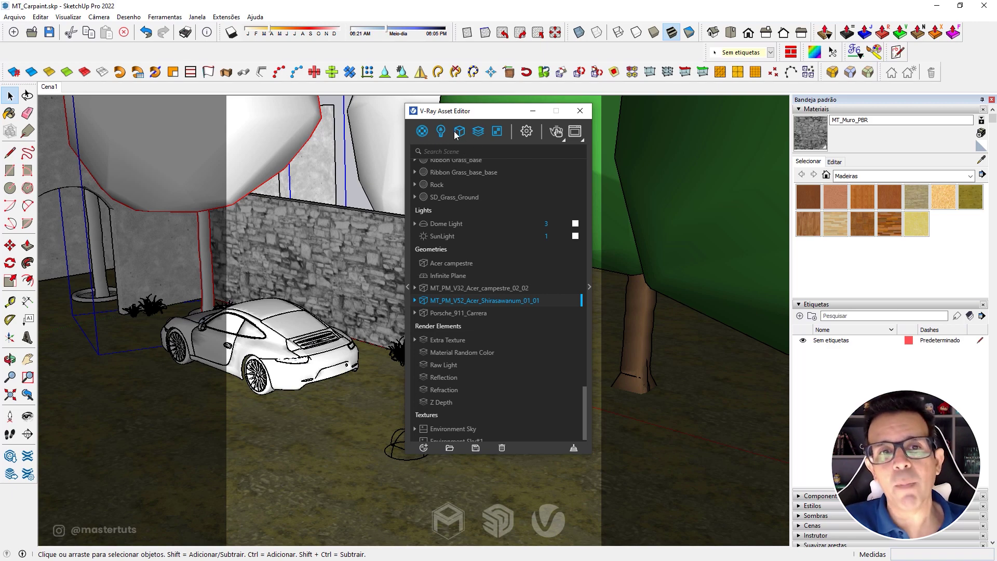
scroll(459, 200, up, 10)
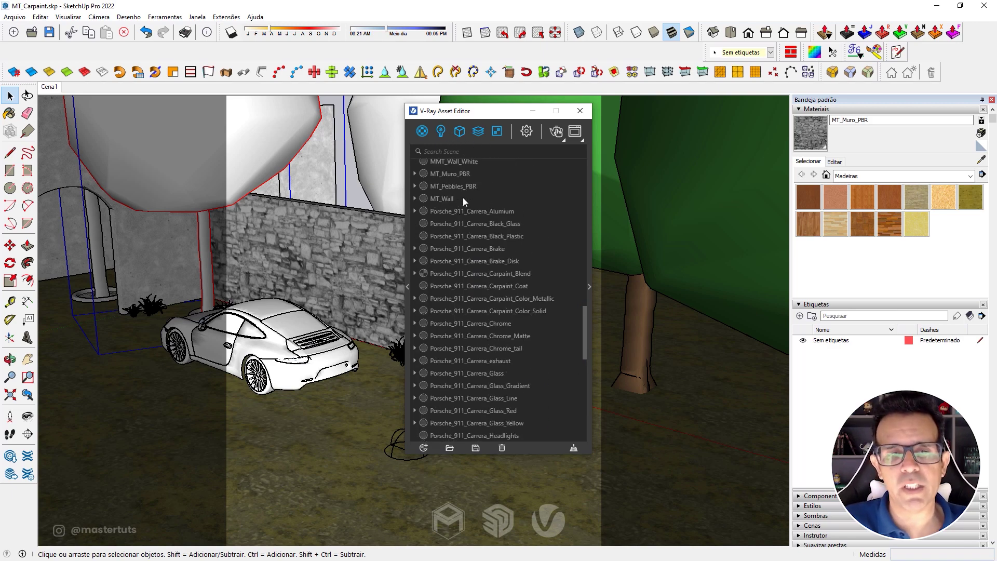
scroll(462, 197, up, 5)
scroll(462, 198, up, 5)
scroll(462, 198, up, 3)
scroll(462, 198, up, 2)
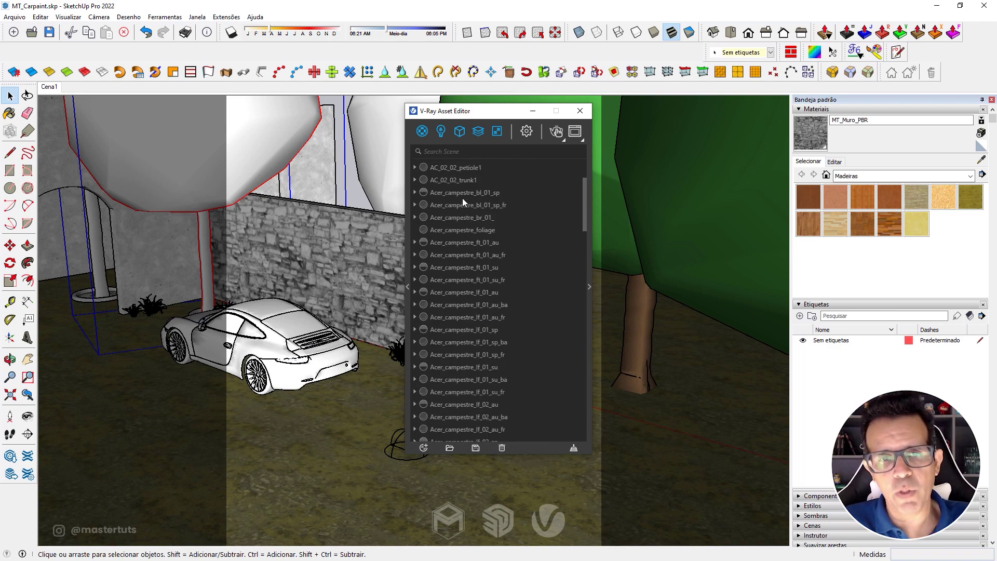
scroll(462, 197, up, 3)
scroll(462, 198, down, 3)
scroll(462, 198, down, 3)
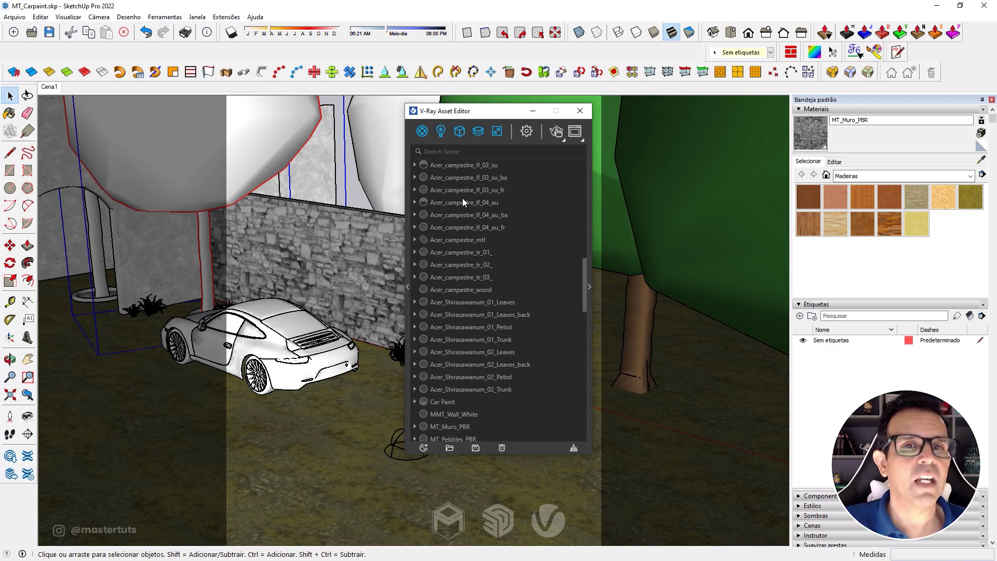
scroll(462, 198, down, 3)
scroll(462, 197, down, 3)
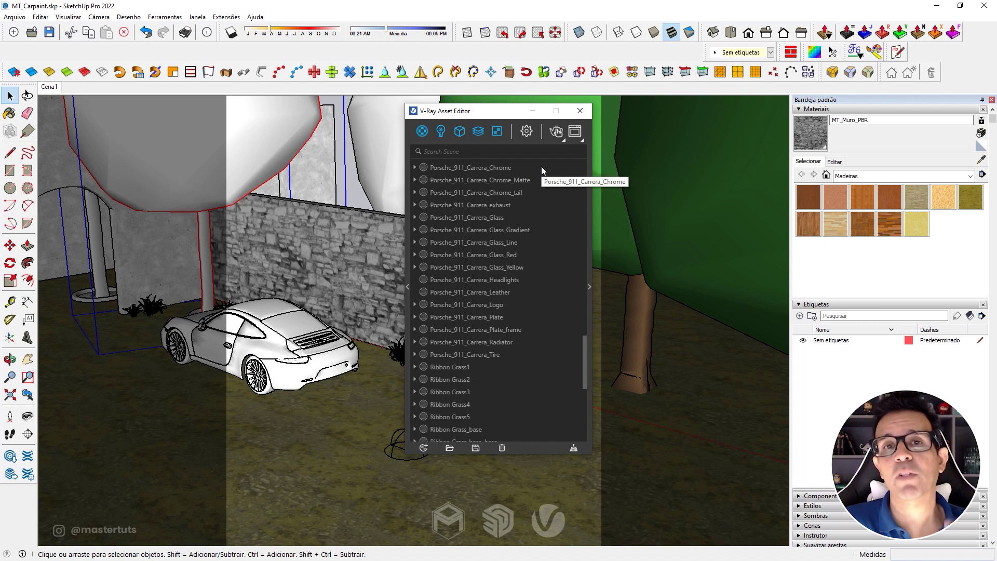
scroll(490, 218, up, 2)
scroll(490, 218, up, 2)
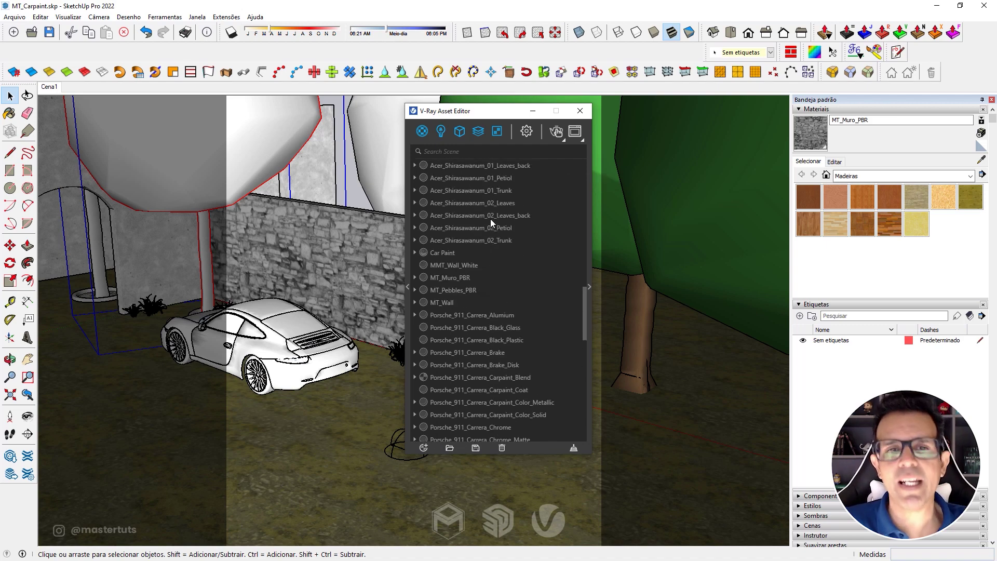
scroll(490, 220, down, 5)
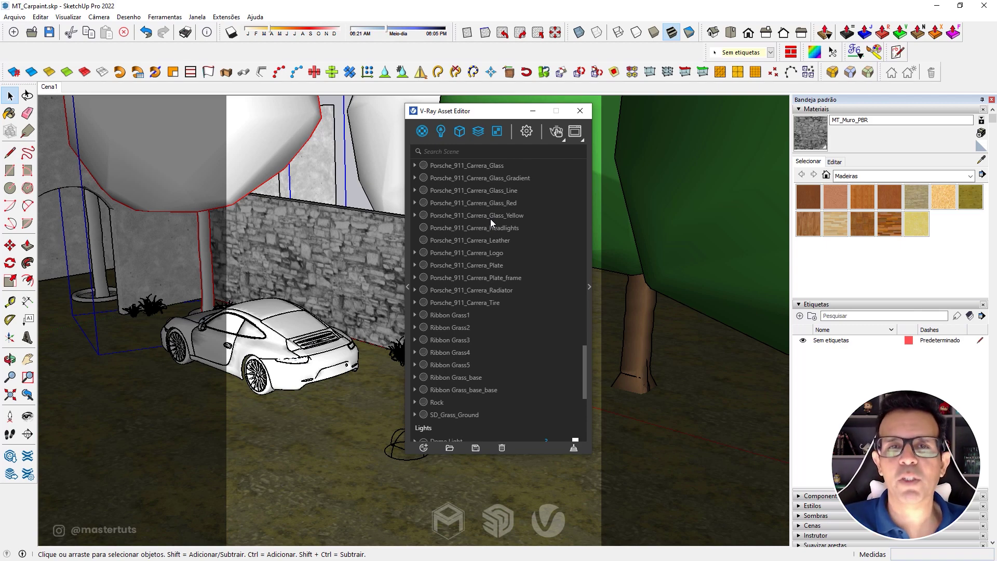
click(441, 132)
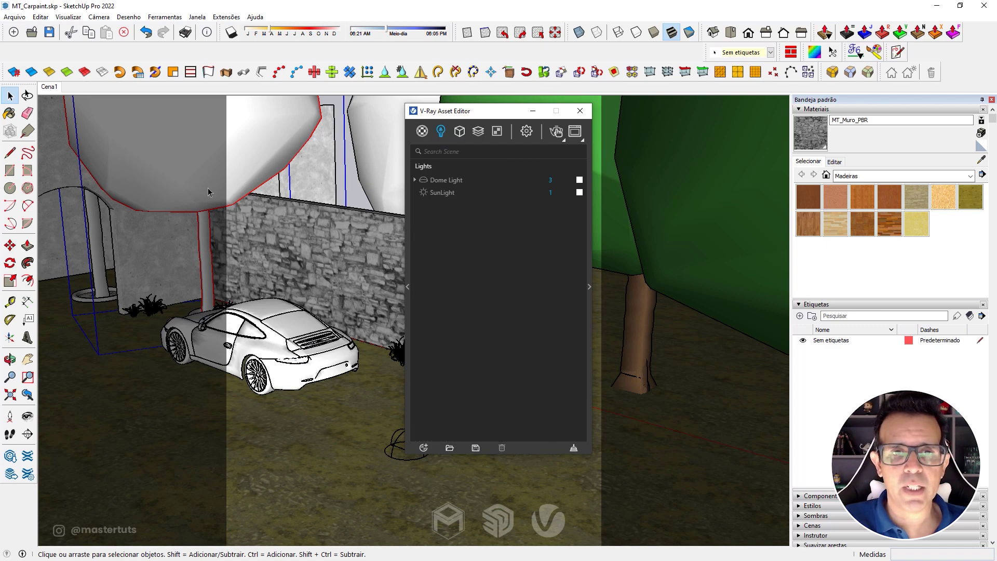
Step: List the geometries: Acer campestre, Infinite Plane, two Acer proxies and Porsche_911_Carrera
click(160, 179)
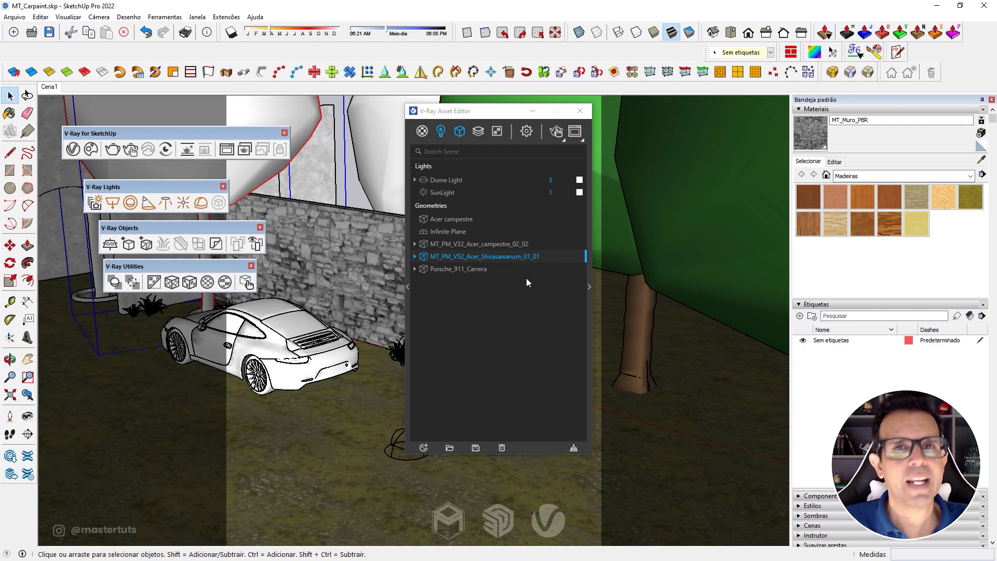
click(459, 132)
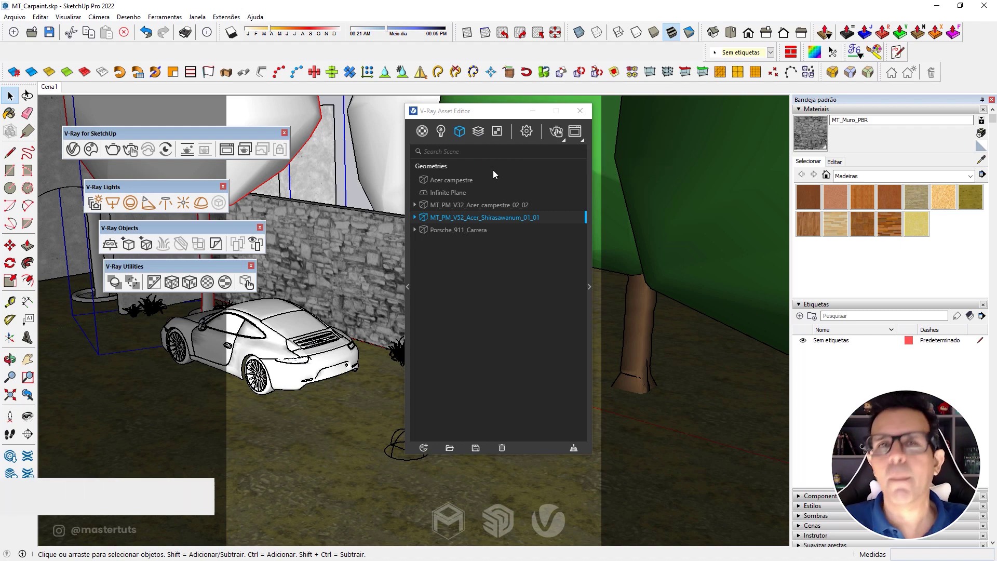
Step: Show render settings, expanding Camera (Standard), Render Output (1000×1200) and Render Parameters
click(526, 131)
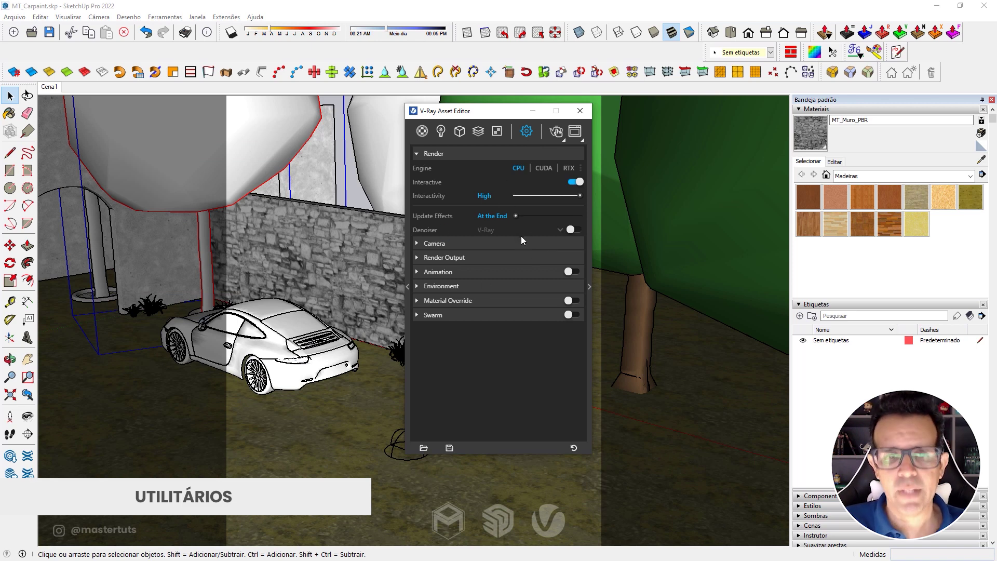
click(532, 243)
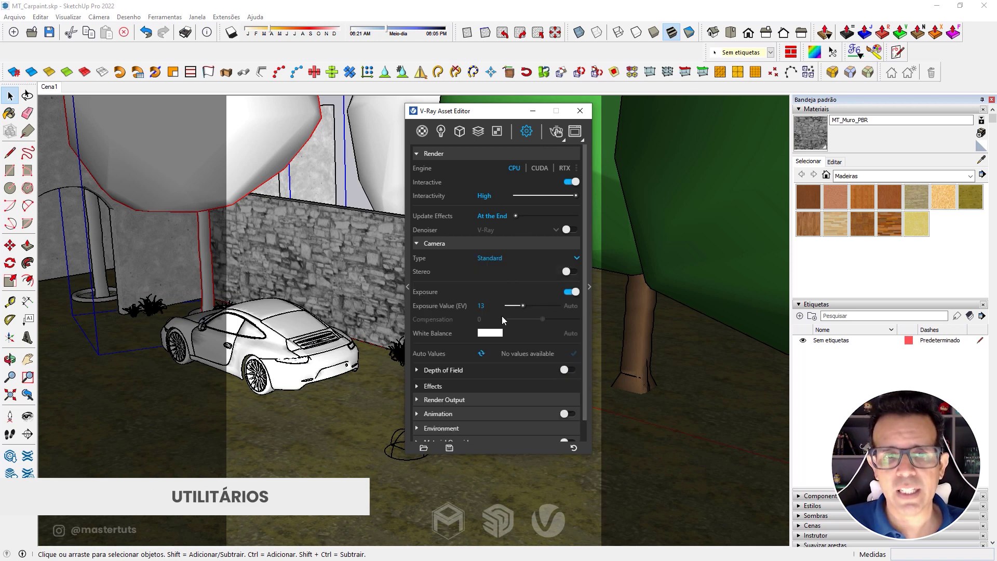
scroll(501, 316, down, 1)
click(494, 371)
click(590, 287)
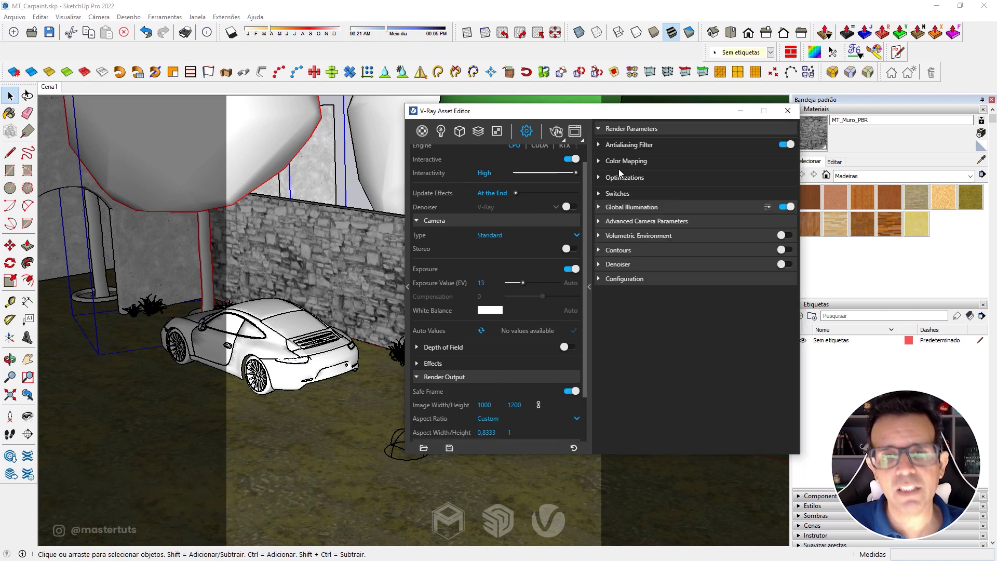
Step: Expand Global Illumination (Irradiance Map, Light Cache) and Advanced Camera Parameters with ISO, aperture and shutter
drag(570, 115, 377, 109)
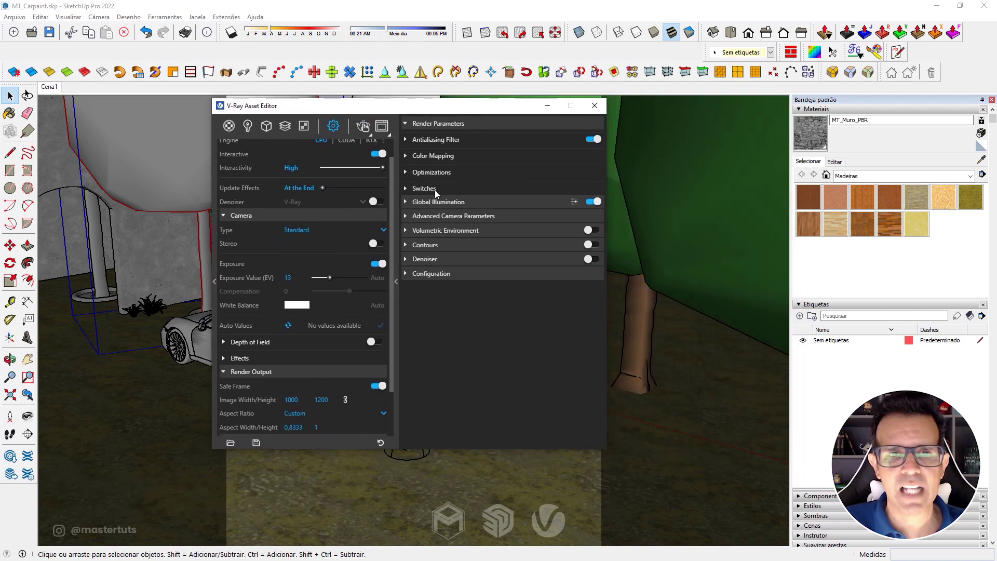
click(436, 203)
click(448, 388)
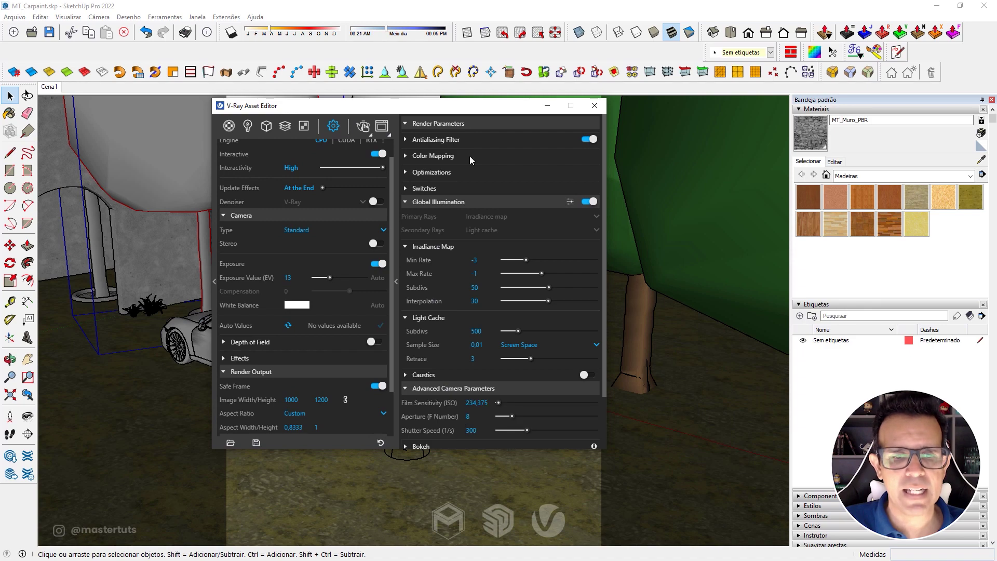
click(461, 123)
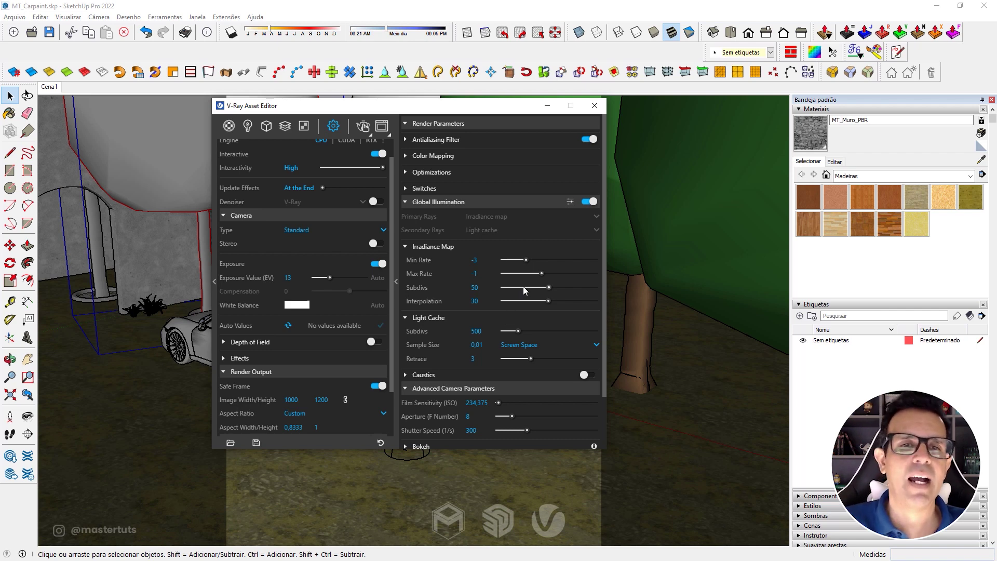
Step: Close the V-Ray Asset Editor window
click(595, 106)
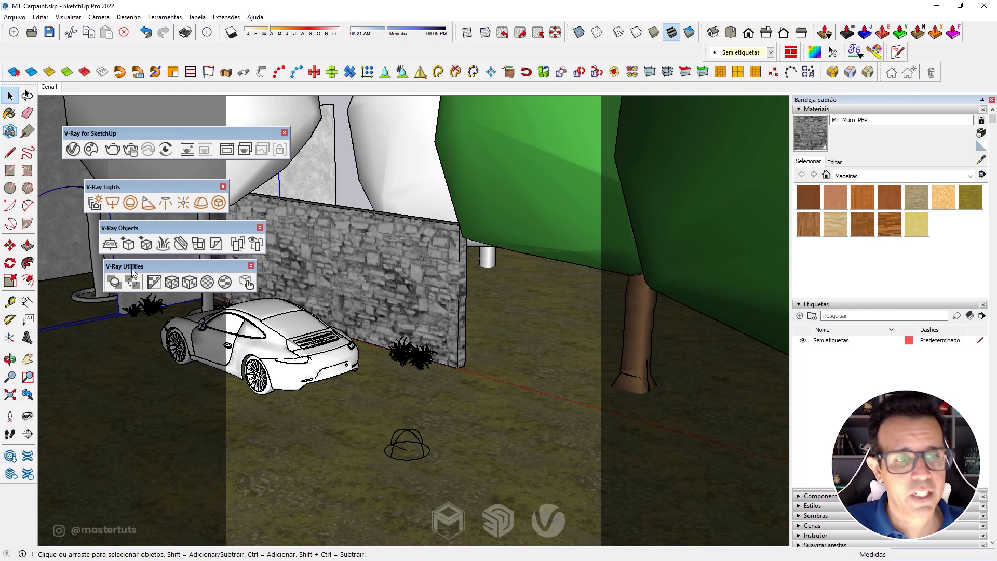
Step: Pick the stone wall and its material with V-Ray's Material Picker
click(246, 283)
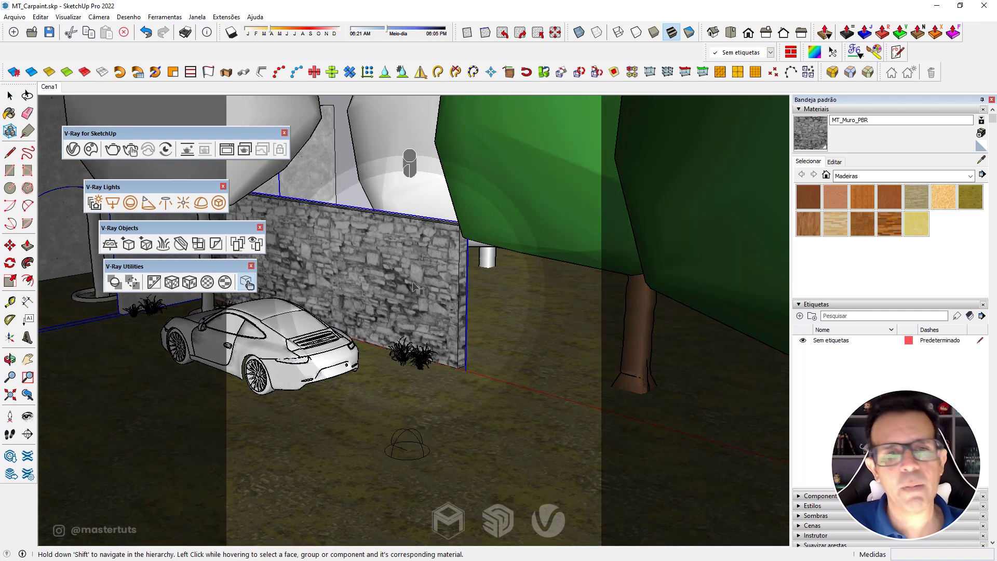
click(414, 281)
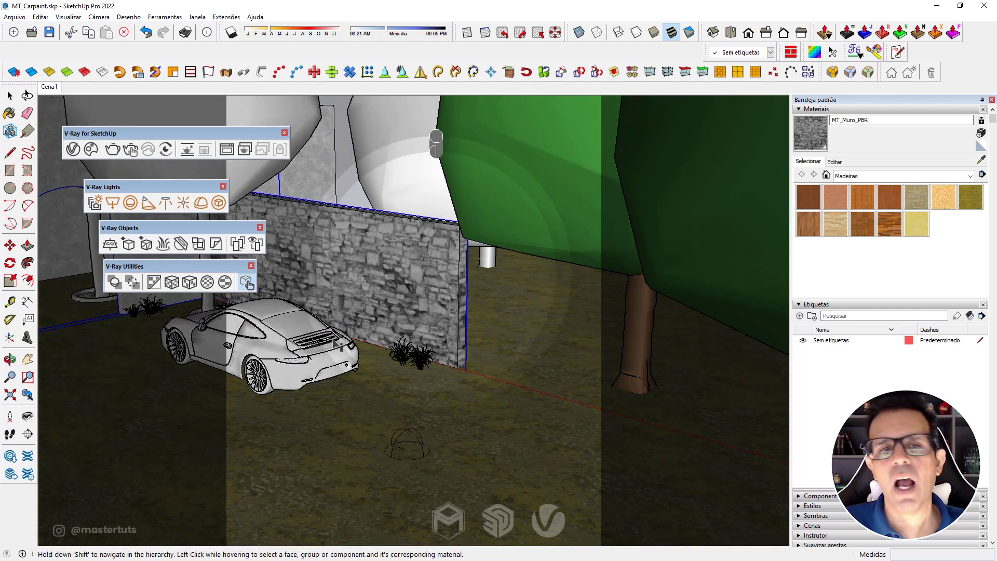
click(414, 281)
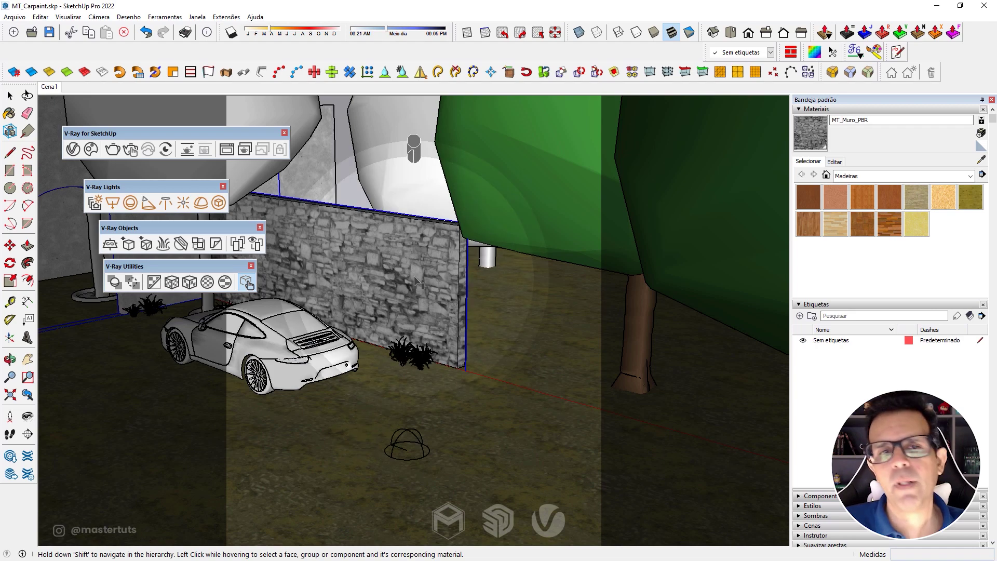